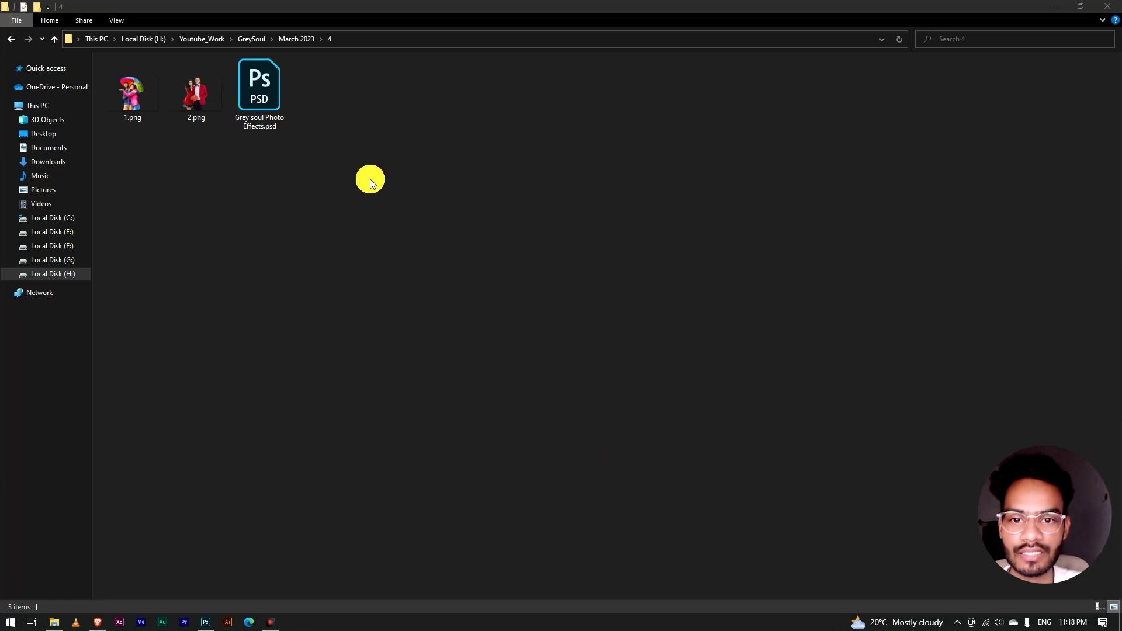
Step: Select the Grey soul Photo Effects.psd template in the March 2023\4 folder
{"action": "left_click", "coordinate": [372, 181]}
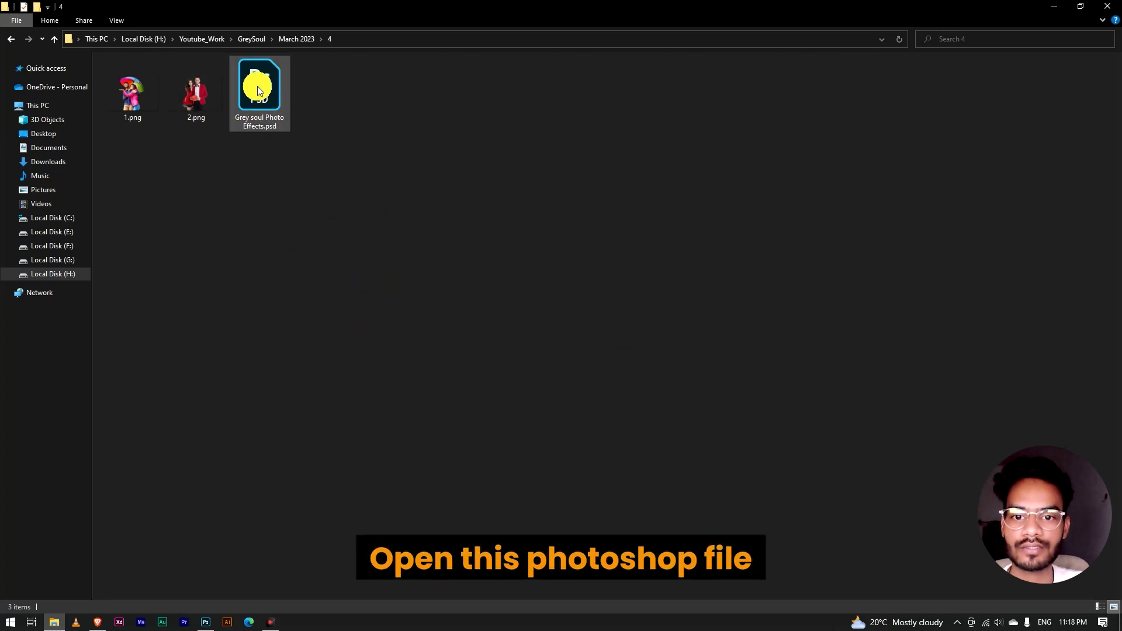
{"action": "left_click", "coordinate": [249, 118]}
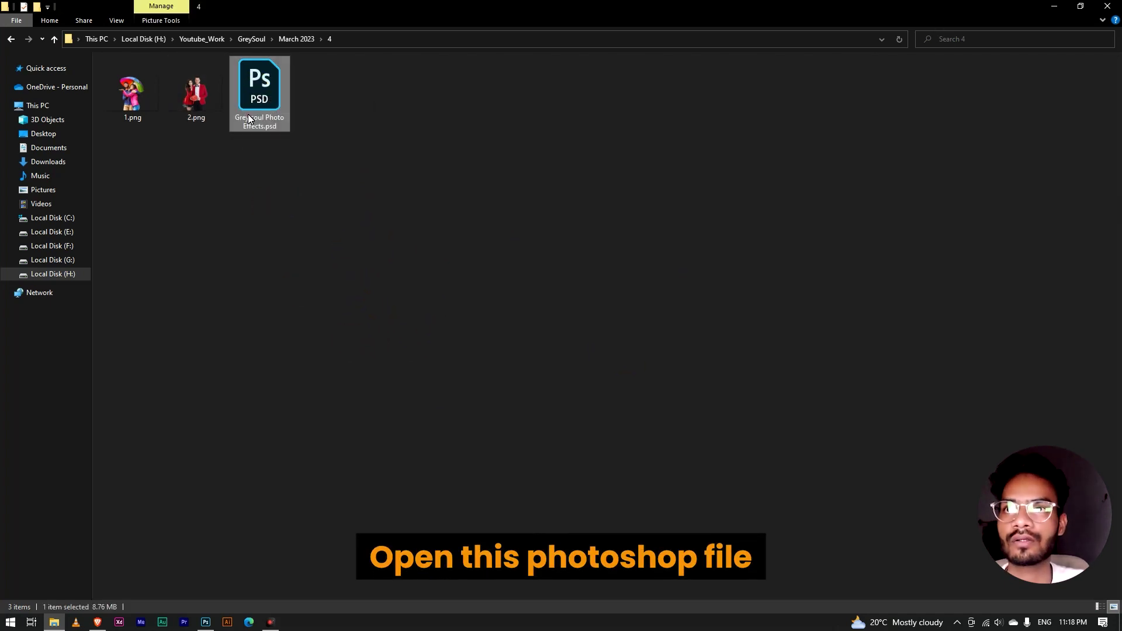
Step: Open the template in Photoshop, expand Replace your image, and open its placeholder smart object
{"action": "mouse_move", "coordinate": [259, 125]}
{"action": "left_mouse_down"}
{"action": "mouse_move", "coordinate": [269, 180]}
{"action": "mouse_move", "coordinate": [364, 344]}
{"action": "left_mouse_up"}
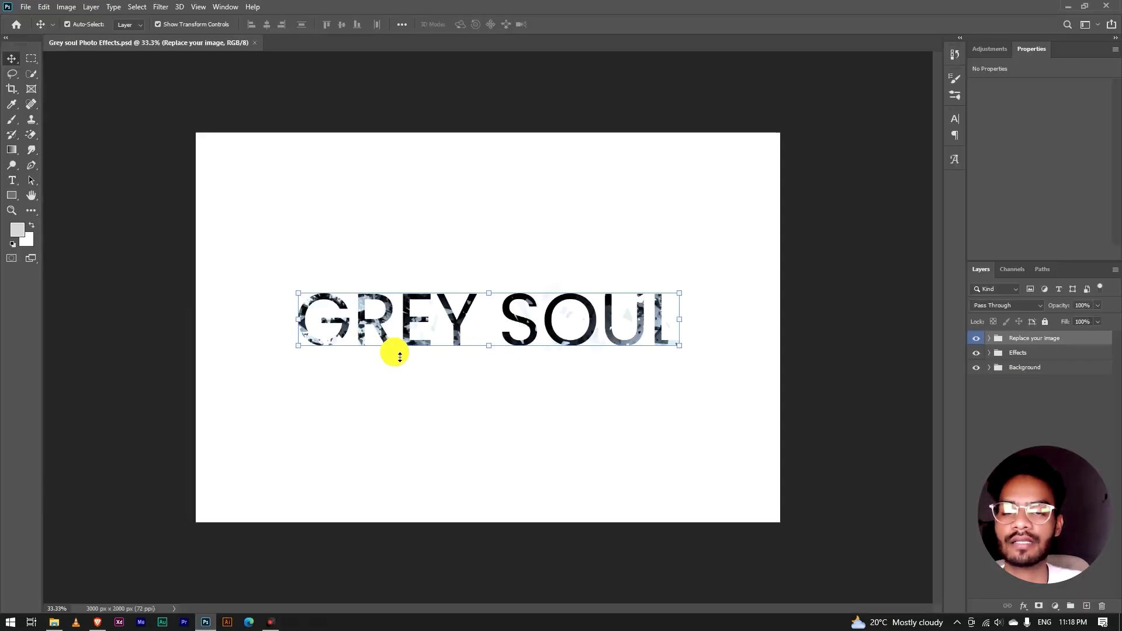
{"action": "left_click", "coordinate": [281, 117]}
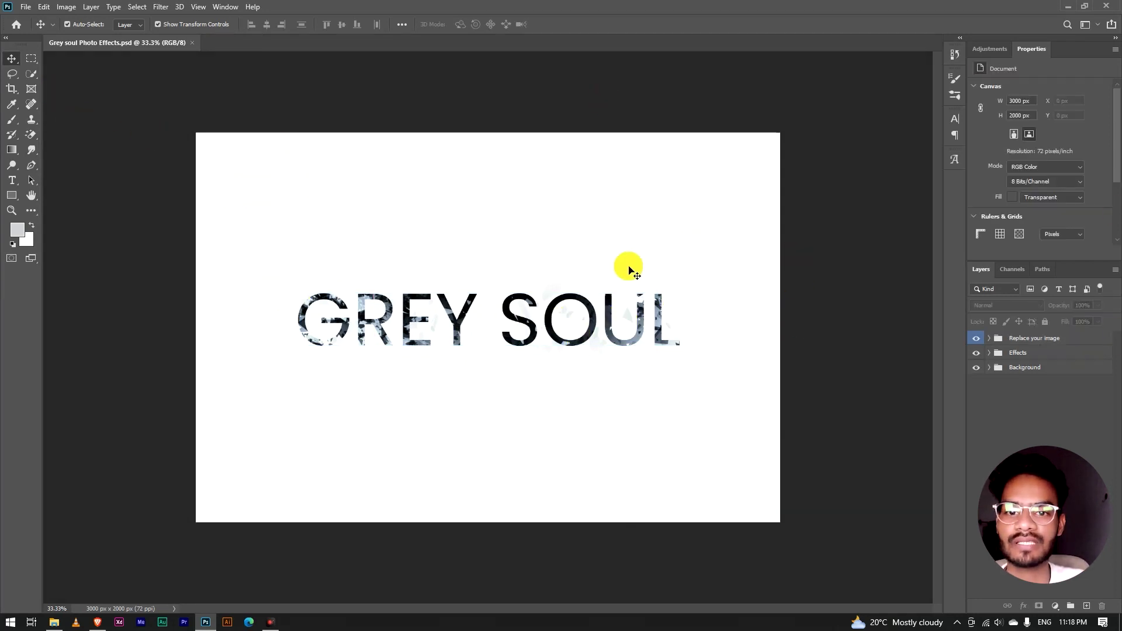
{"action": "left_click", "coordinate": [994, 340]}
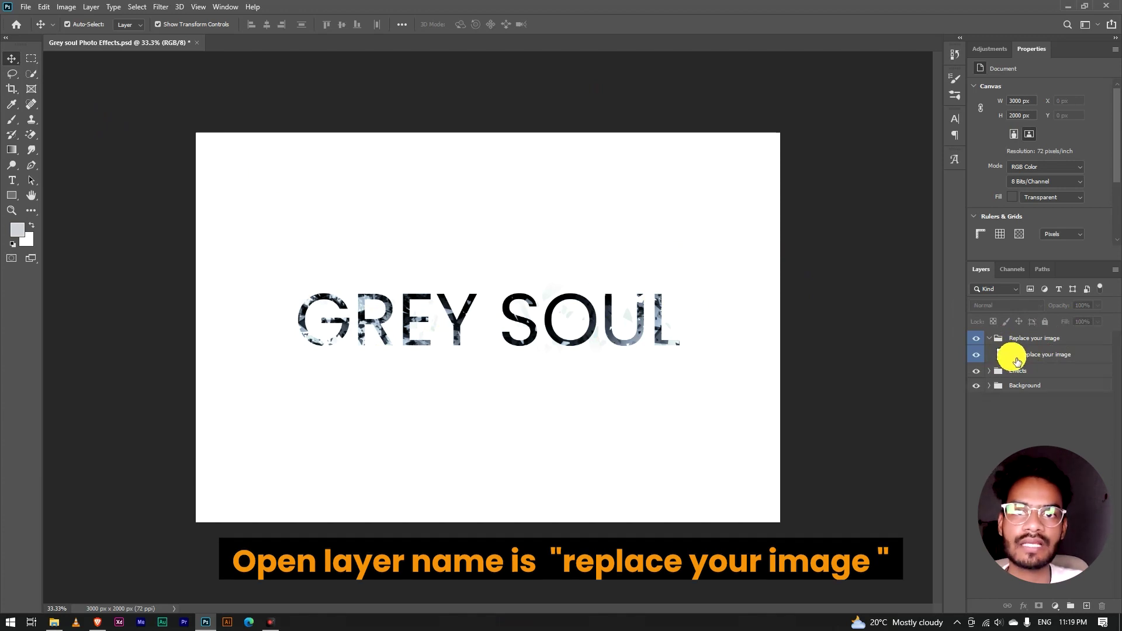
{"action": "double_click", "coordinate": [1015, 359]}
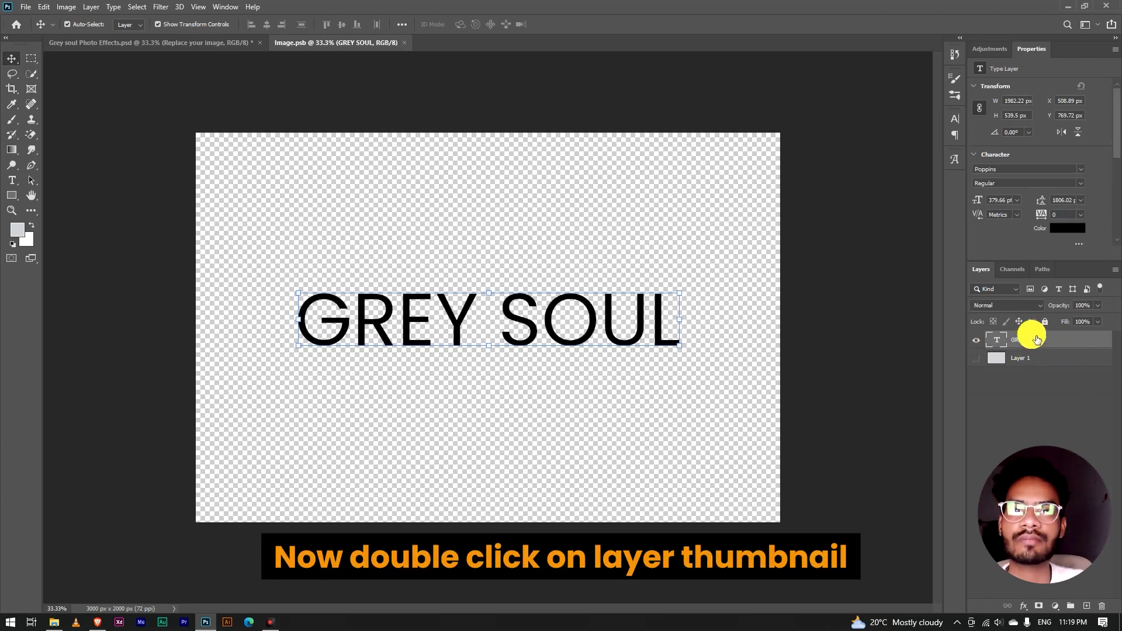
Step: Delete the GREY SOUL text layer from Image.psb and return to File Explorer's folder 4
{"action": "key", "text": "Delete"}
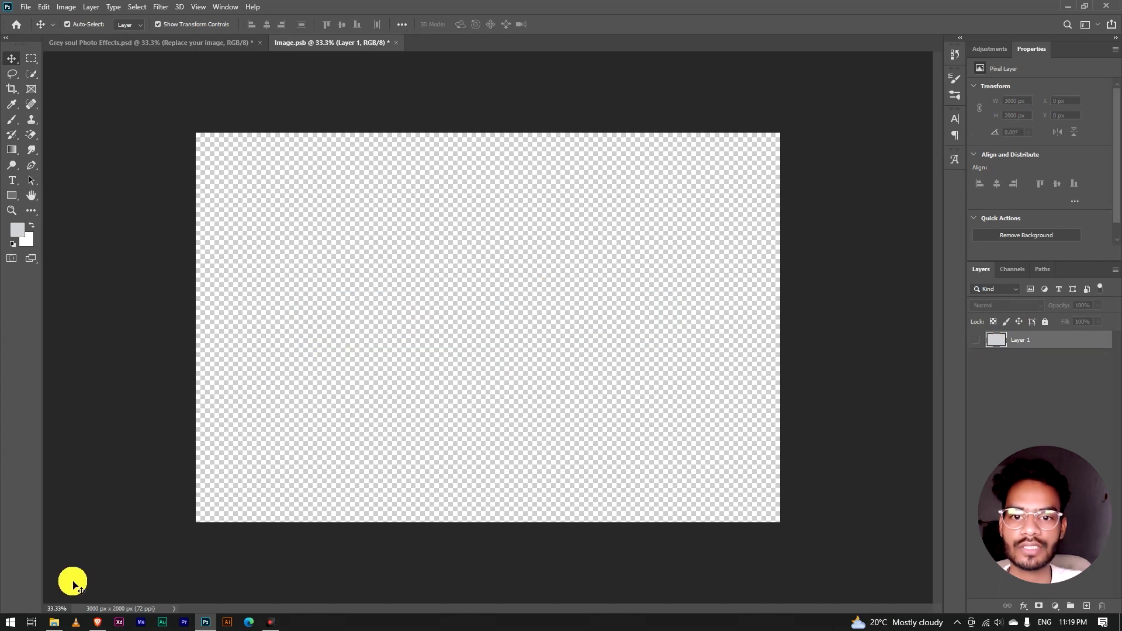
{"action": "left_click", "coordinate": [54, 621]}
{"action": "left_click", "coordinate": [177, 260]}
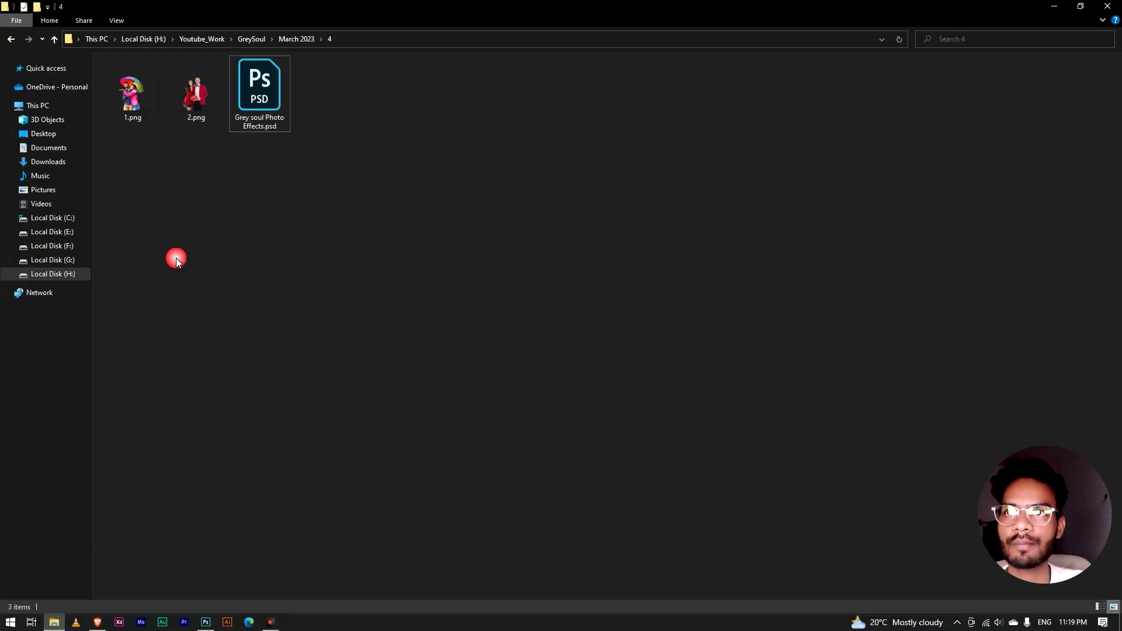
Step: Place 1.png into Image.psb as a new layer showing the umbrella couple
{"action": "mouse_move", "coordinate": [130, 99]}
{"action": "left_mouse_down"}
{"action": "mouse_move", "coordinate": [208, 627]}
{"action": "mouse_move", "coordinate": [429, 334]}
{"action": "left_mouse_up"}
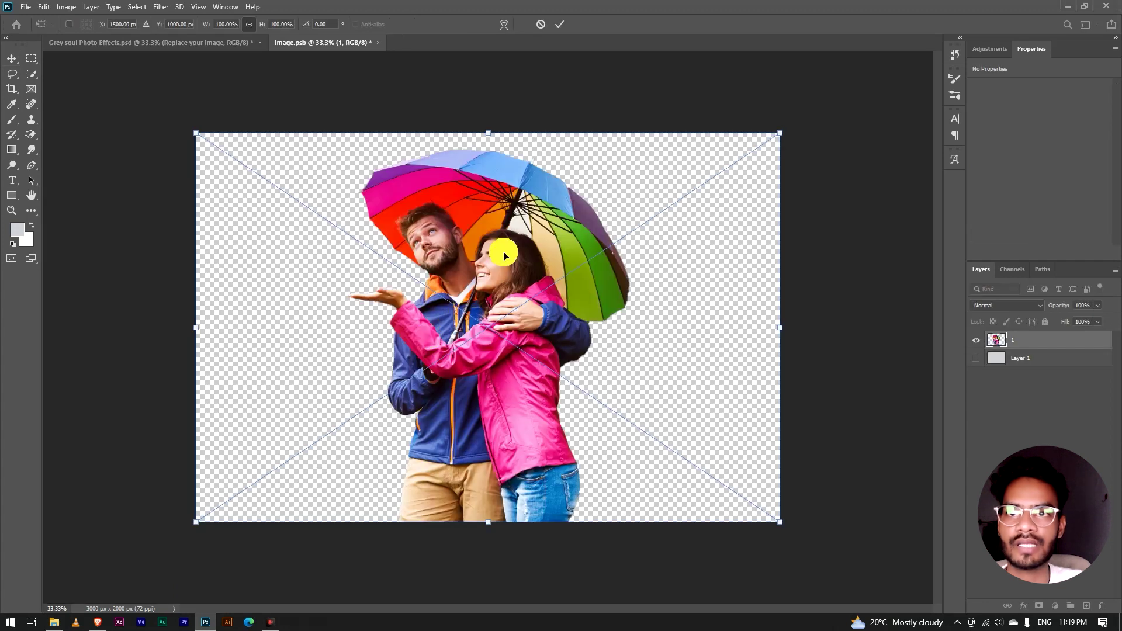
Step: Commit the placed 1.png layer, save Image.psb, and close it back to the template
{"action": "left_click", "coordinate": [560, 24]}
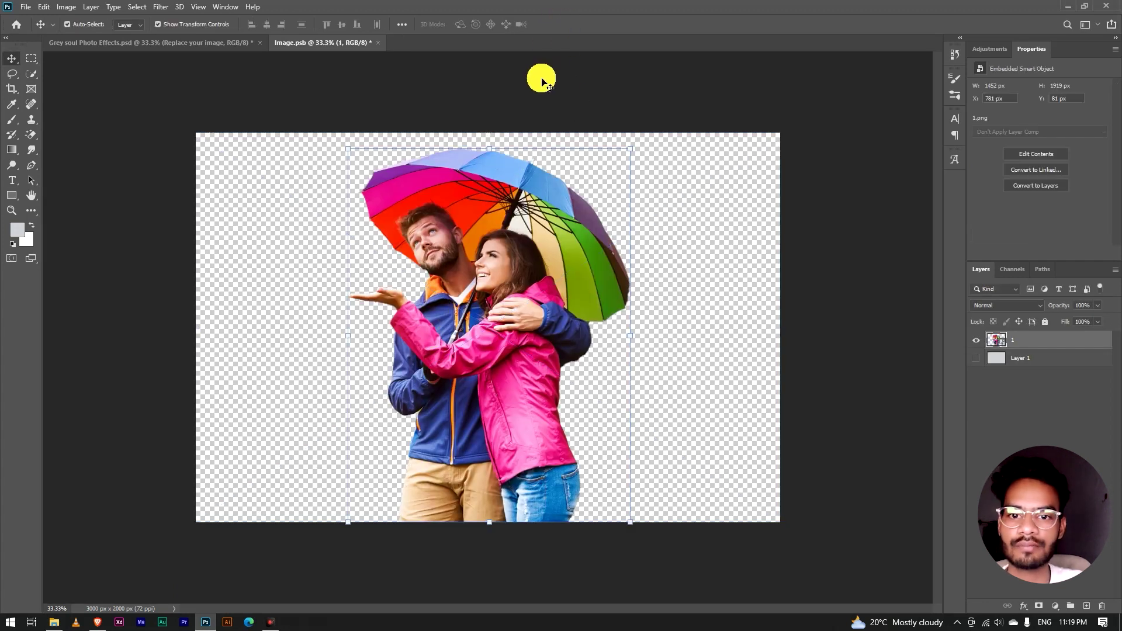
{"action": "left_click", "coordinate": [474, 267]}
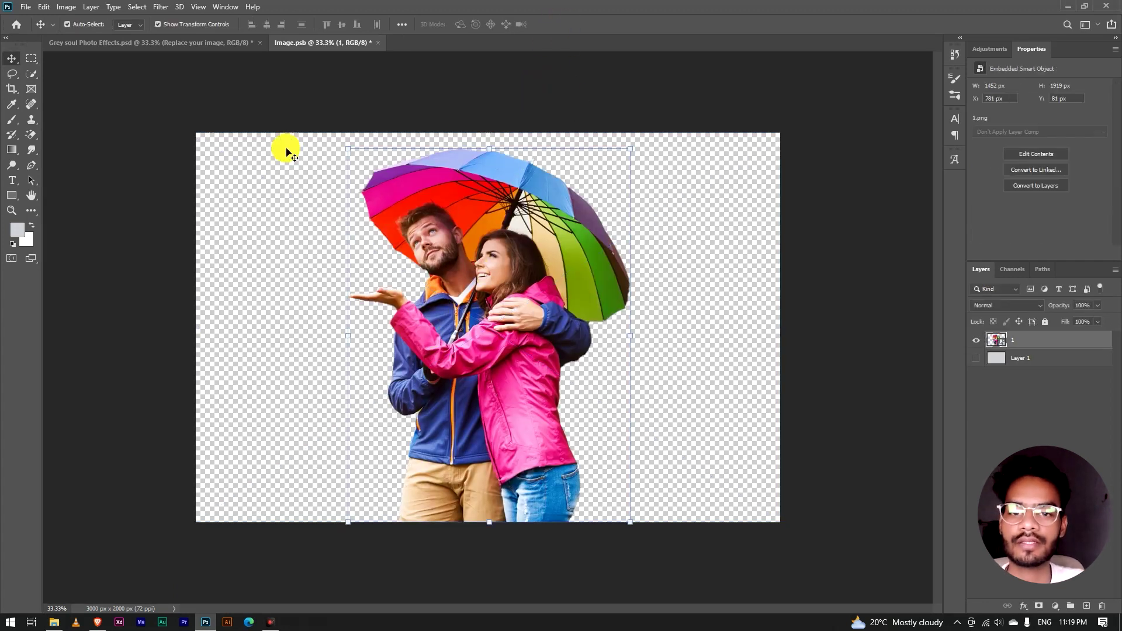
{"action": "left_click", "coordinate": [26, 7]}
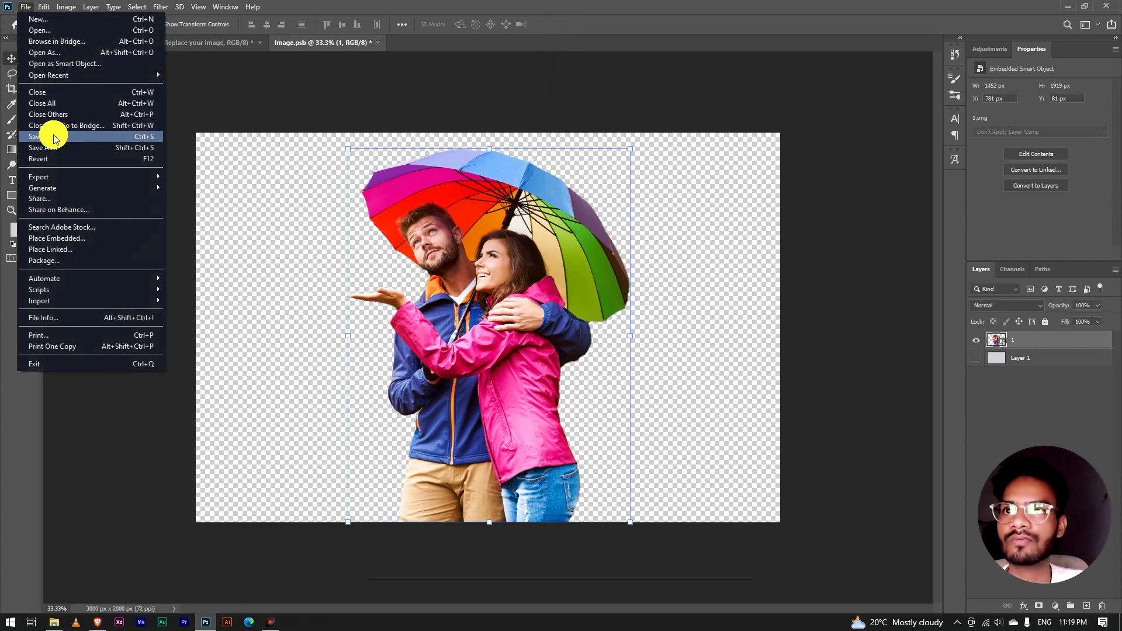
{"action": "left_click", "coordinate": [109, 136]}
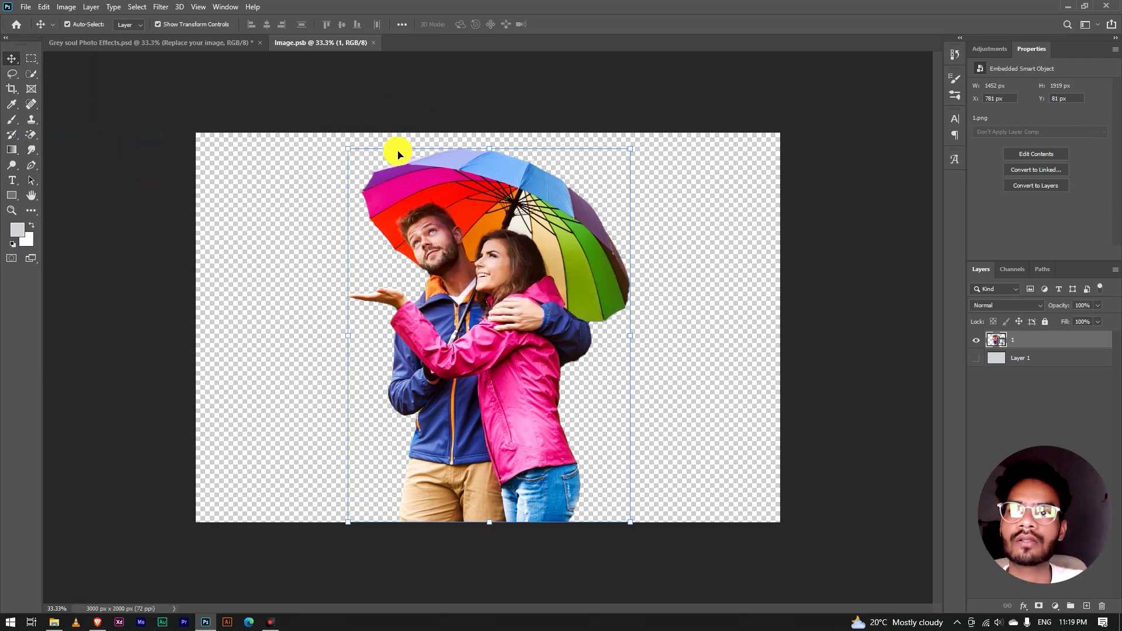
{"action": "left_click", "coordinate": [373, 44]}
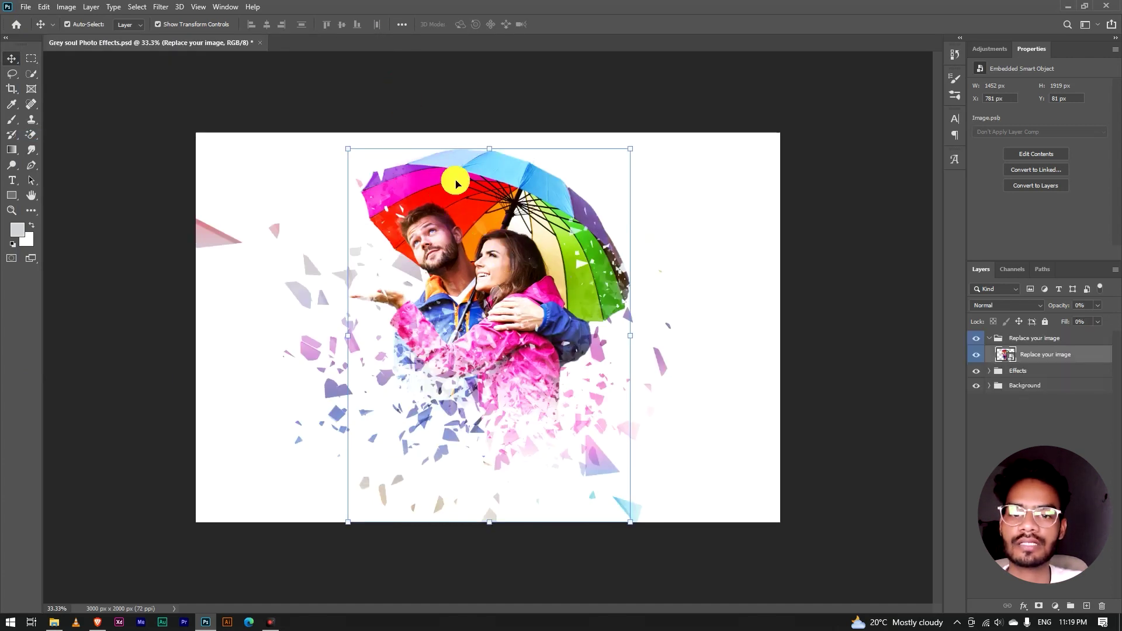
Step: Deselect the layer and zoom out to view the whole composite with shatter fragments
{"action": "left_click", "coordinate": [179, 224]}
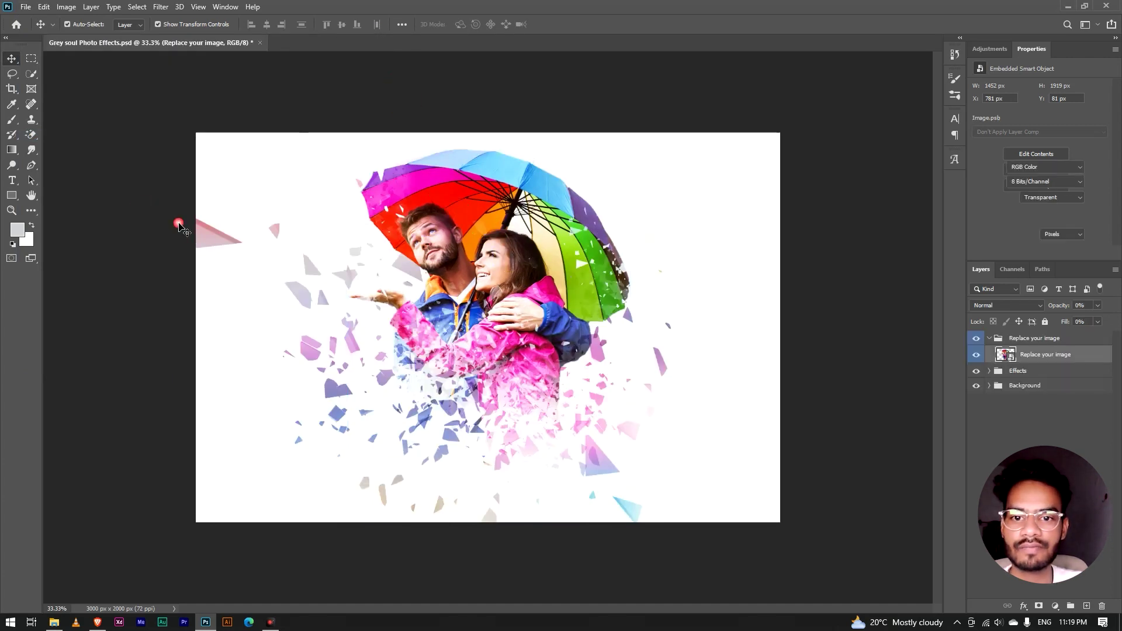
{"action": "scroll", "coordinate": [468, 244], "scroll_direction": "down", "scroll_amount": 3}
{"action": "scroll", "coordinate": [541, 263], "scroll_direction": "up", "scroll_amount": 2}
{"action": "scroll", "coordinate": [543, 262], "scroll_direction": "up", "scroll_amount": 1}
{"action": "scroll", "coordinate": [406, 175], "scroll_direction": "down", "scroll_amount": 1}
{"action": "scroll", "coordinate": [468, 228], "scroll_direction": "up", "scroll_amount": 1}
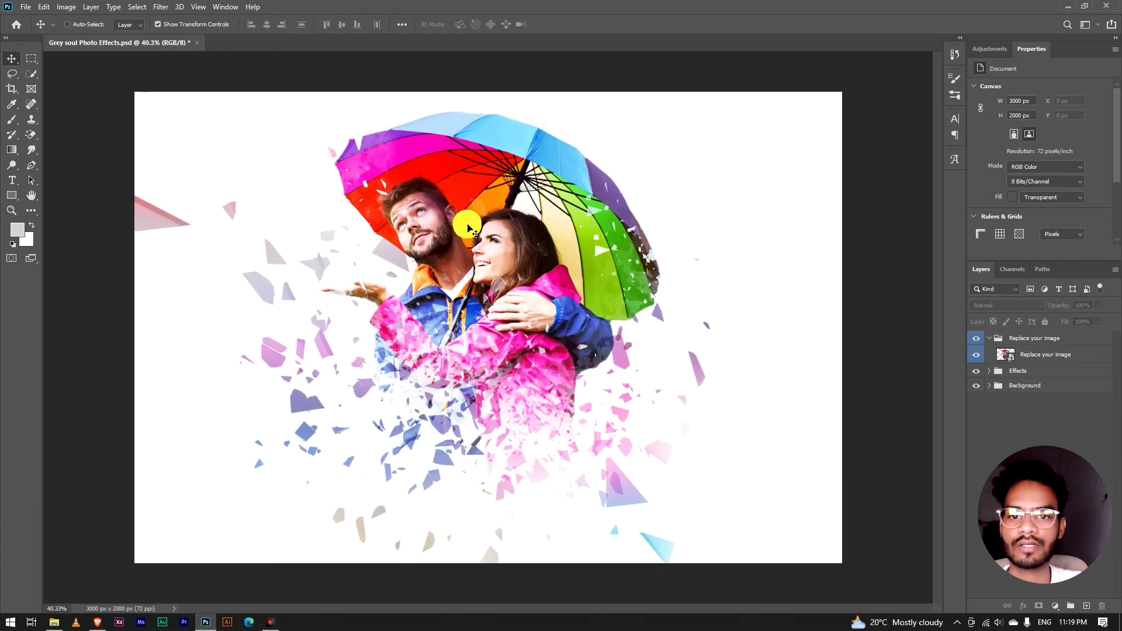
{"action": "key", "text": "ctrl+minus"}
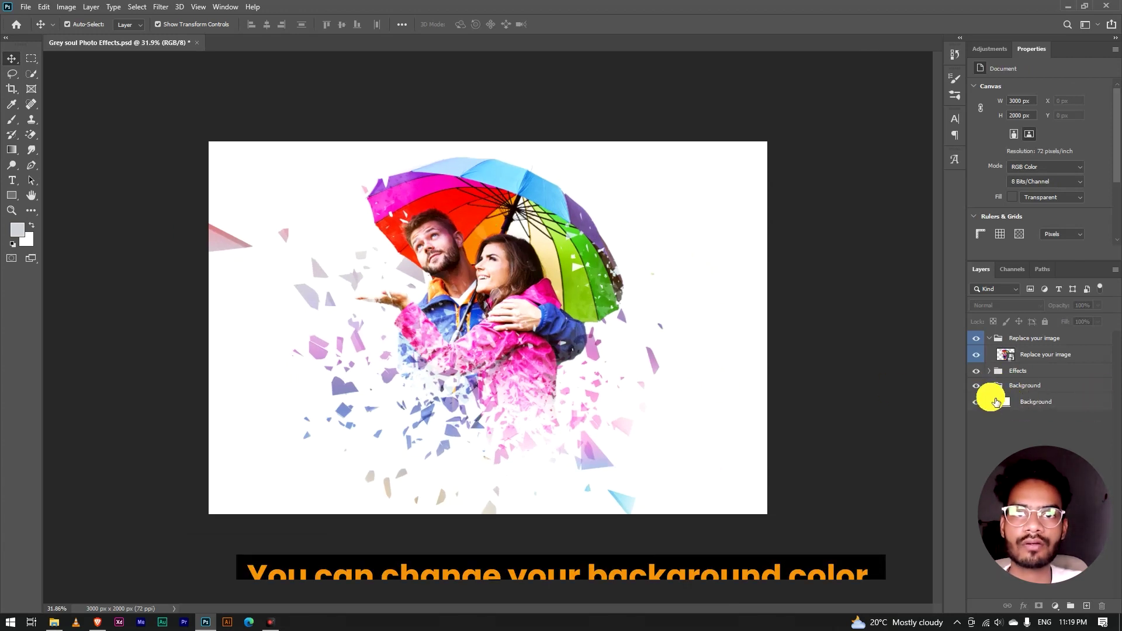
Step: Change the Background fill to pale cream #fff3d2 and collapse the Replace your image group
{"action": "left_click", "coordinate": [1009, 407]}
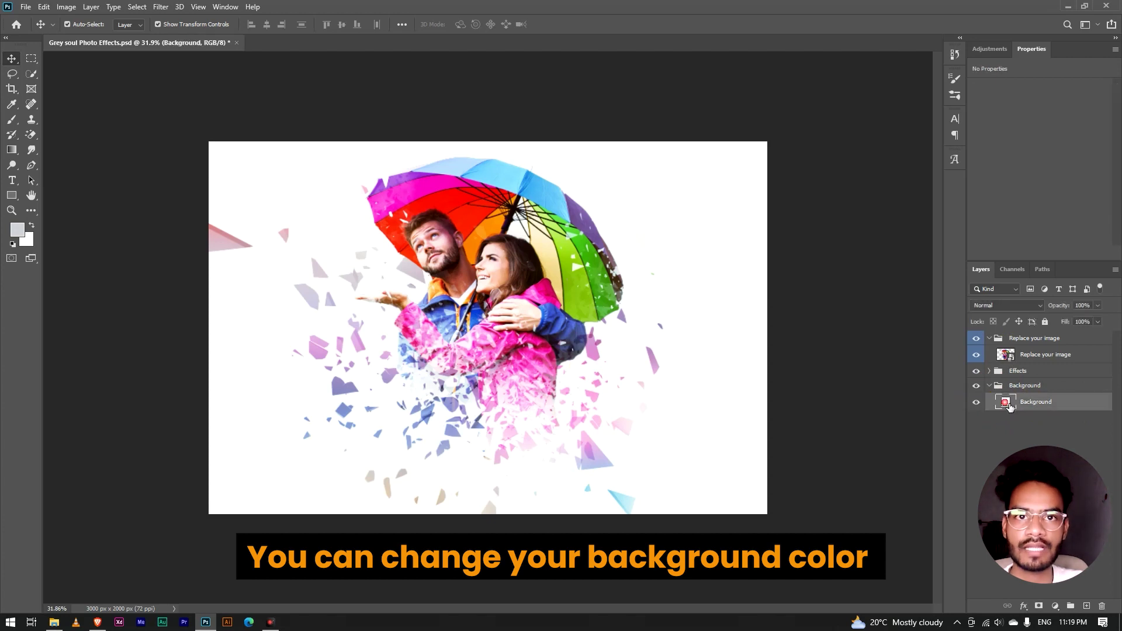
{"action": "double_click", "coordinate": [1006, 403]}
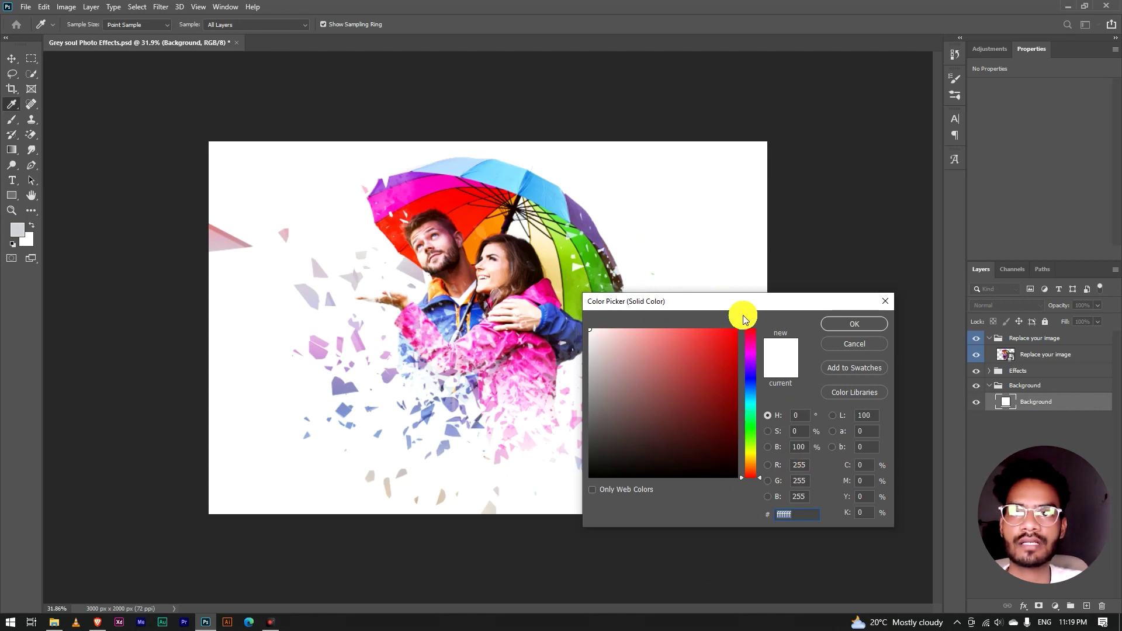
{"action": "left_click_drag", "start_coordinate": [668, 307], "coordinate": [678, 274]}
{"action": "left_click", "coordinate": [604, 316]}
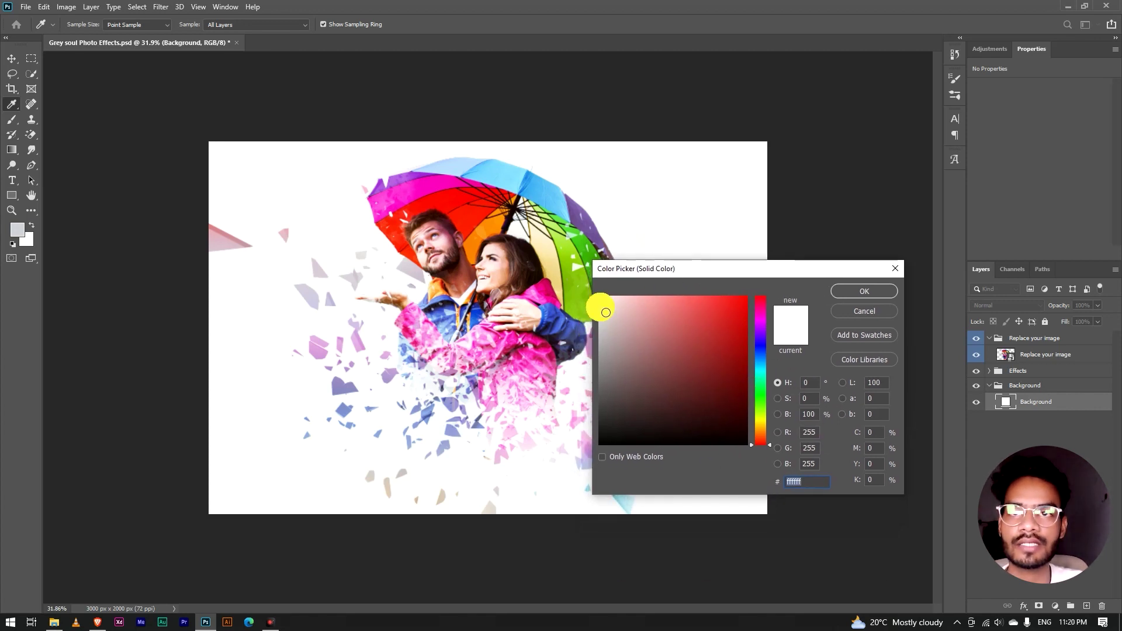
{"action": "left_click", "coordinate": [532, 233]}
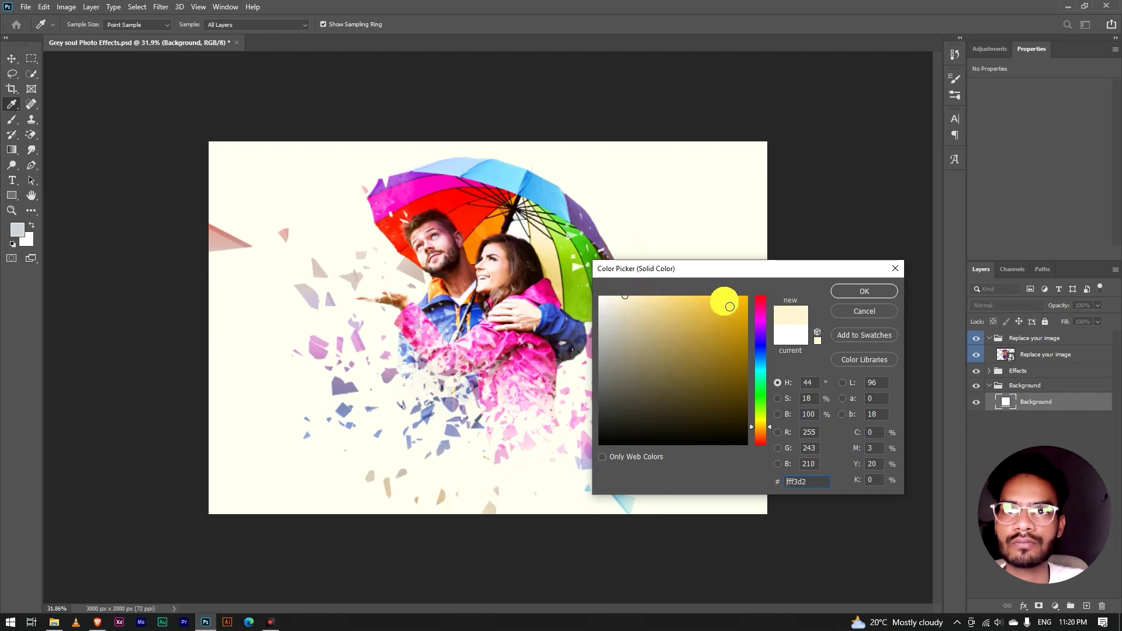
{"action": "left_click", "coordinate": [864, 291]}
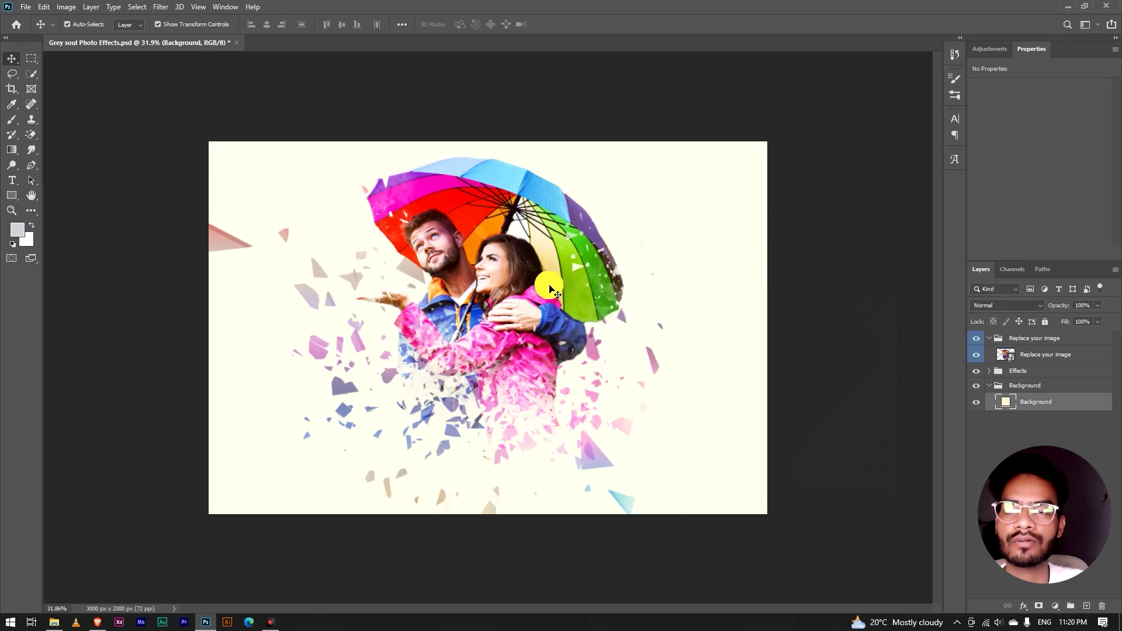
{"action": "left_click", "coordinate": [1028, 341]}
Step: Select all three layer groups and stamp visible content into a new merged layer with Ctrl+Shift+Alt+E
{"action": "left_click", "coordinate": [989, 338]}
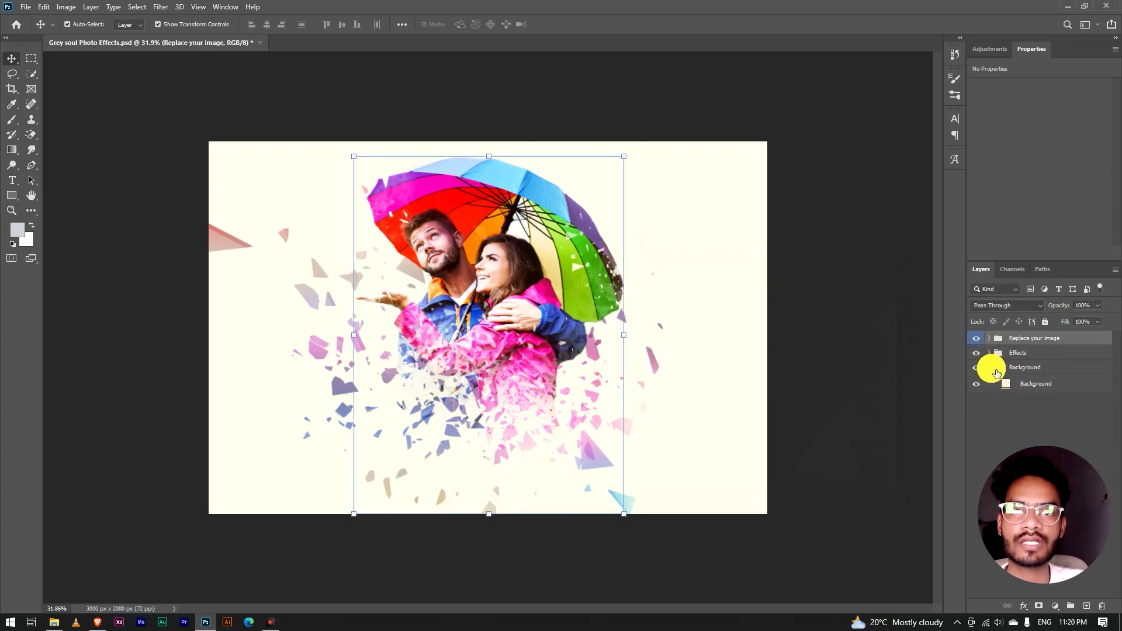
{"action": "left_click", "coordinate": [1056, 378]}
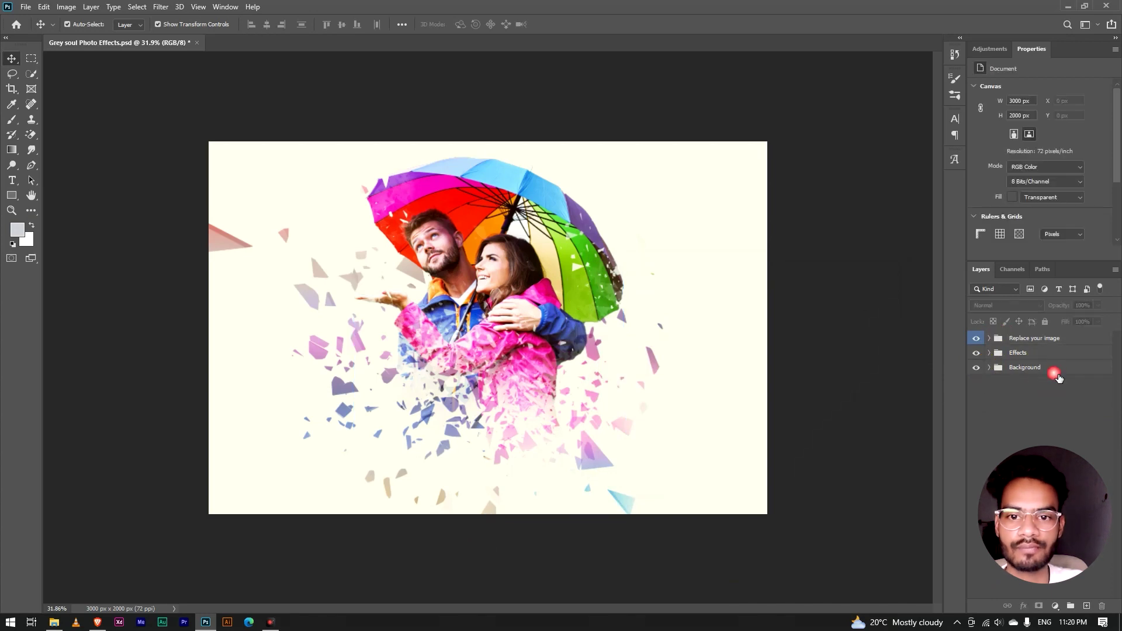
{"action": "left_click", "coordinate": [1059, 370]}
{"action": "left_click", "coordinate": [1056, 342], "text": "shift"}
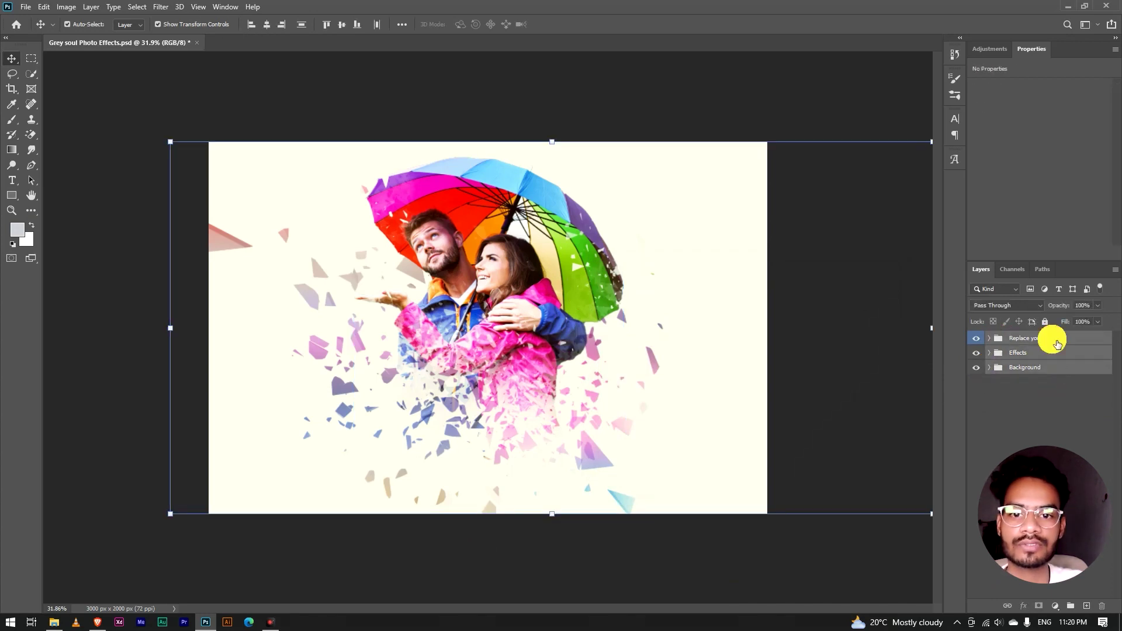
{"action": "key", "text": "ctrl+shift+alt+e"}
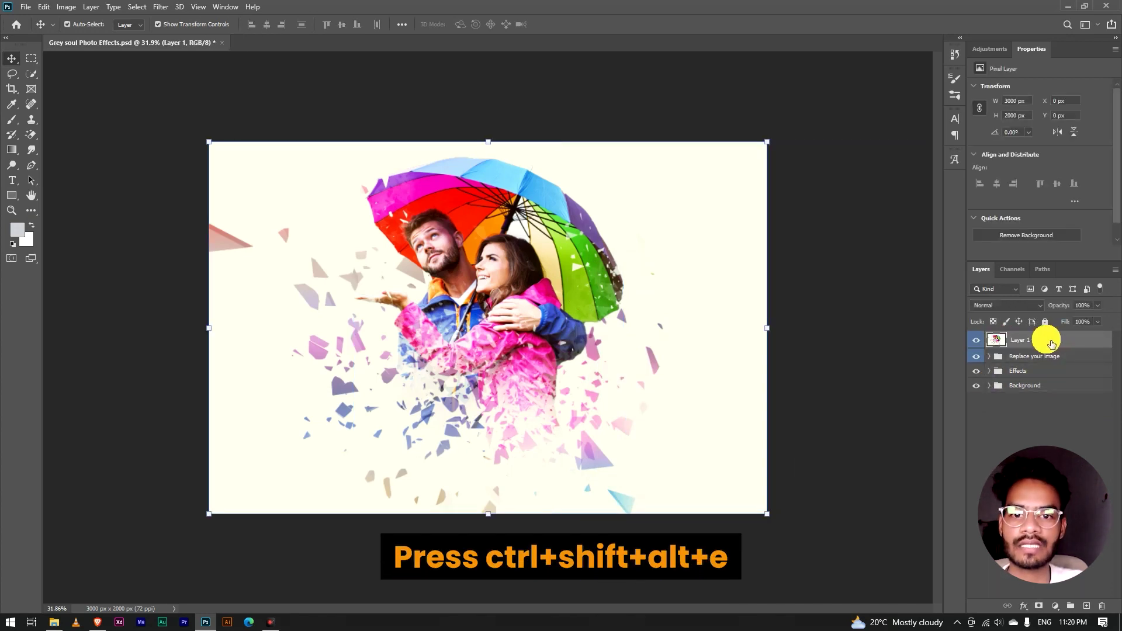
Step: Rename the merged layer 'color Grading' and convert it to a smart object
{"action": "double_click", "coordinate": [1016, 340]}
{"action": "type", "text": "color Grading"}
{"action": "key", "text": "Return"}
{"action": "right_click", "coordinate": [1058, 343]}
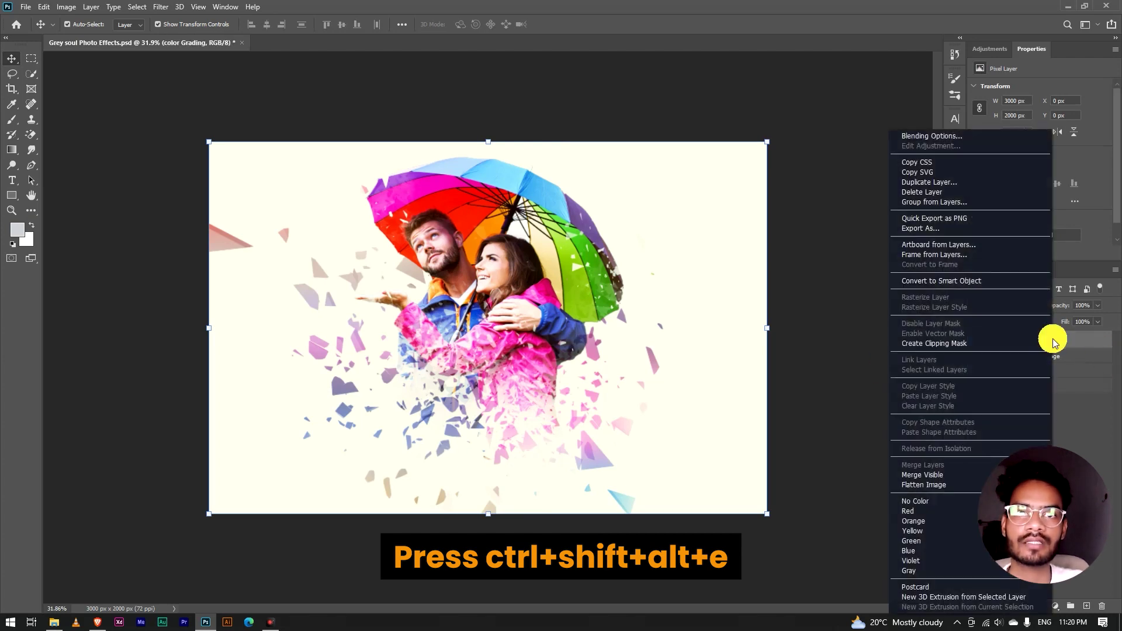
{"action": "left_click", "coordinate": [947, 283]}
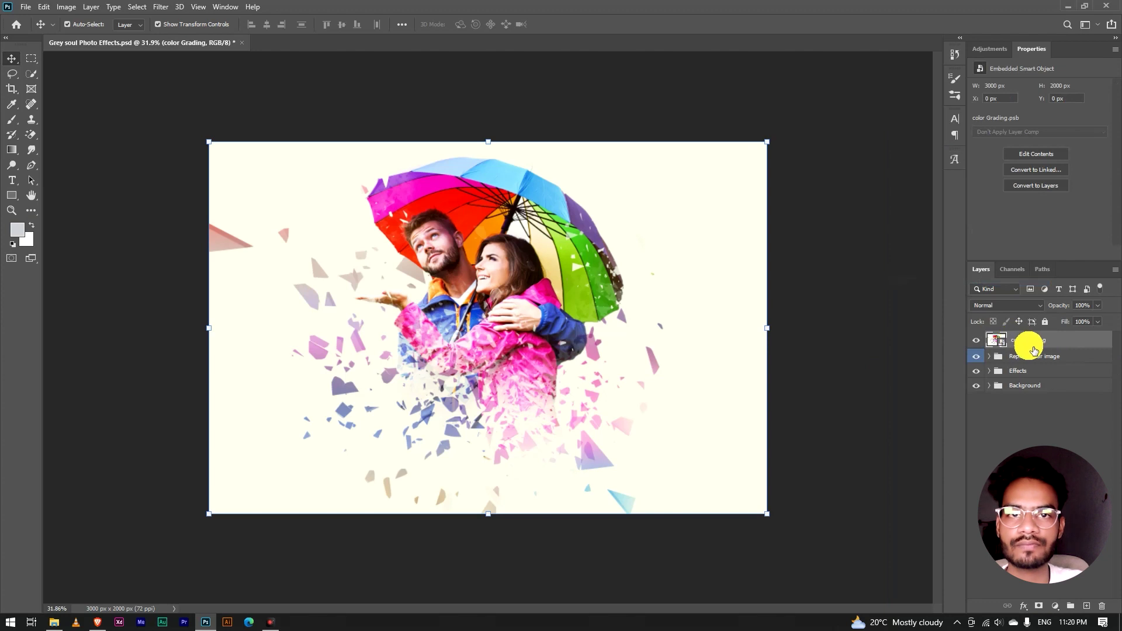
{"action": "left_click", "coordinate": [160, 7]}
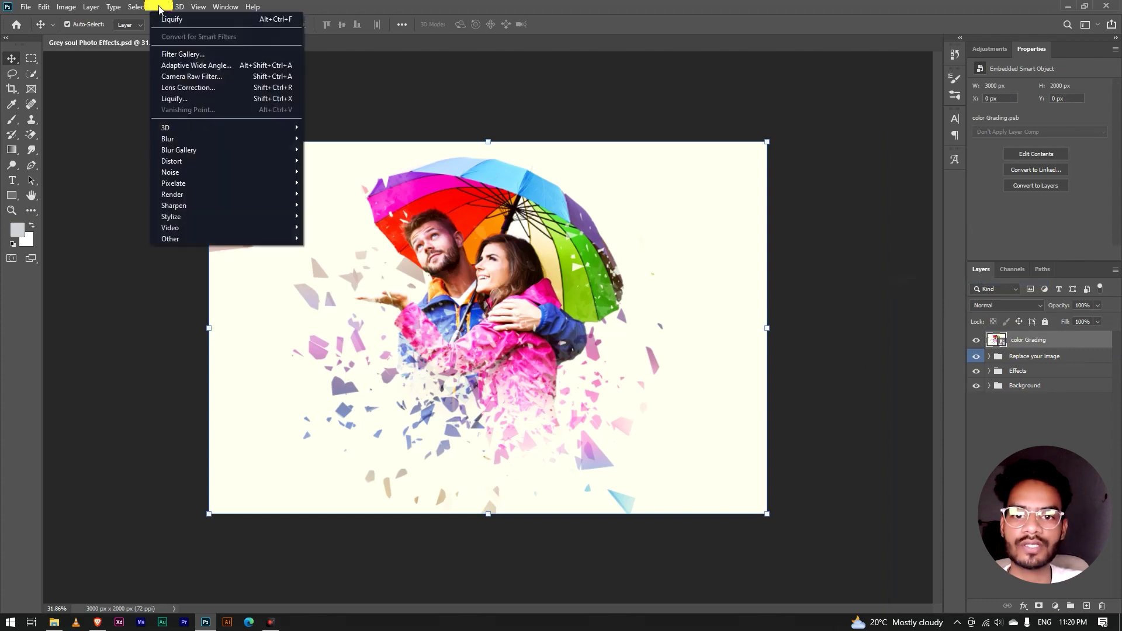
Step: Apply a Camera Raw Filter: Contrast +10, Blacks −20, Vibrance +5, Saturation +5
{"action": "left_click", "coordinate": [253, 78]}
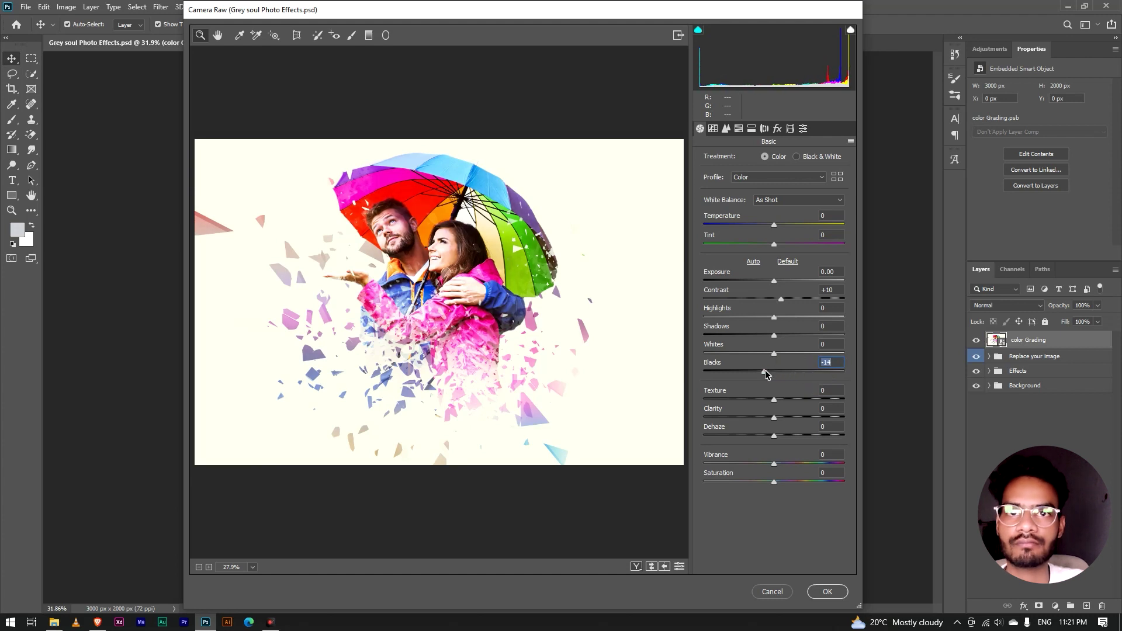
{"action": "left_click_drag", "start_coordinate": [751, 369], "coordinate": [773, 369]}
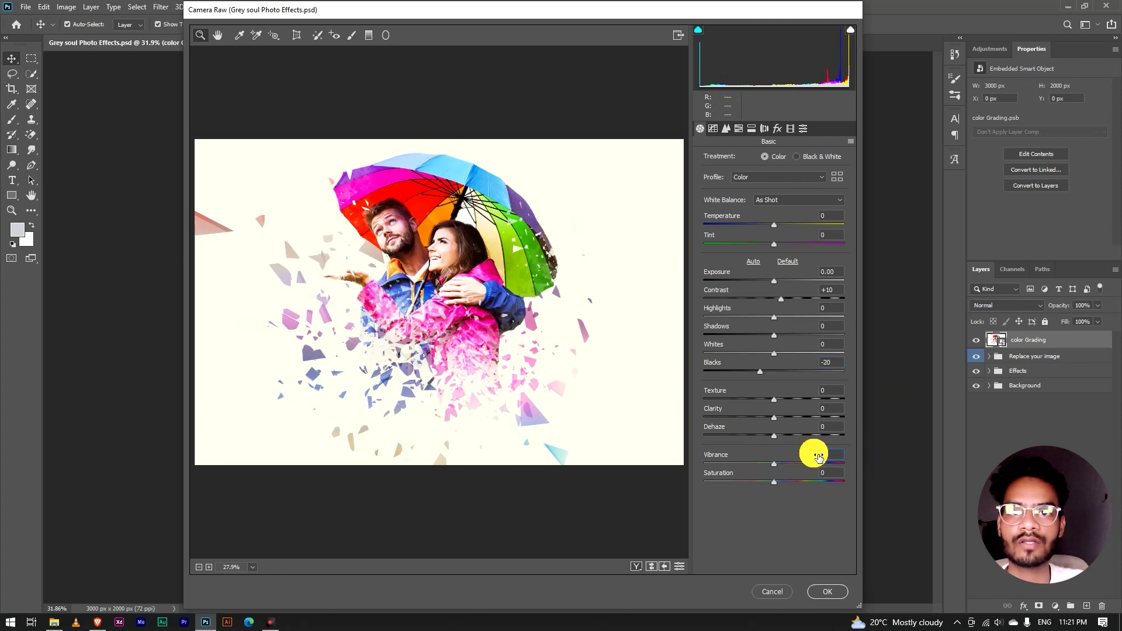
{"action": "left_click", "coordinate": [829, 455]}
{"action": "type", "text": "5"}
{"action": "left_click", "coordinate": [819, 477]}
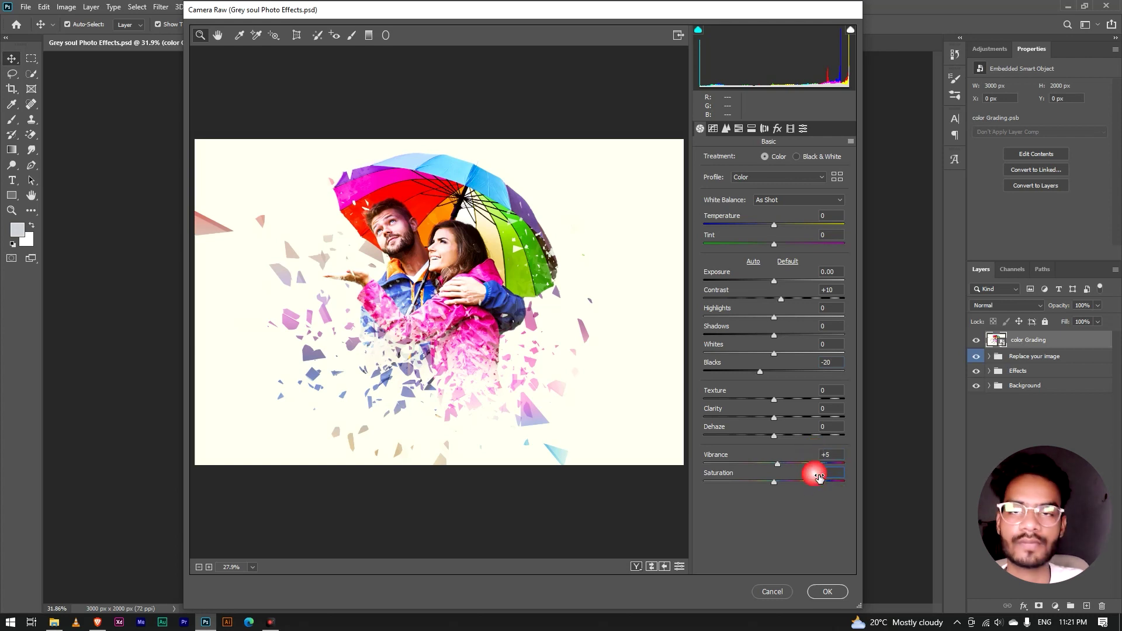
{"action": "type", "text": "5"}
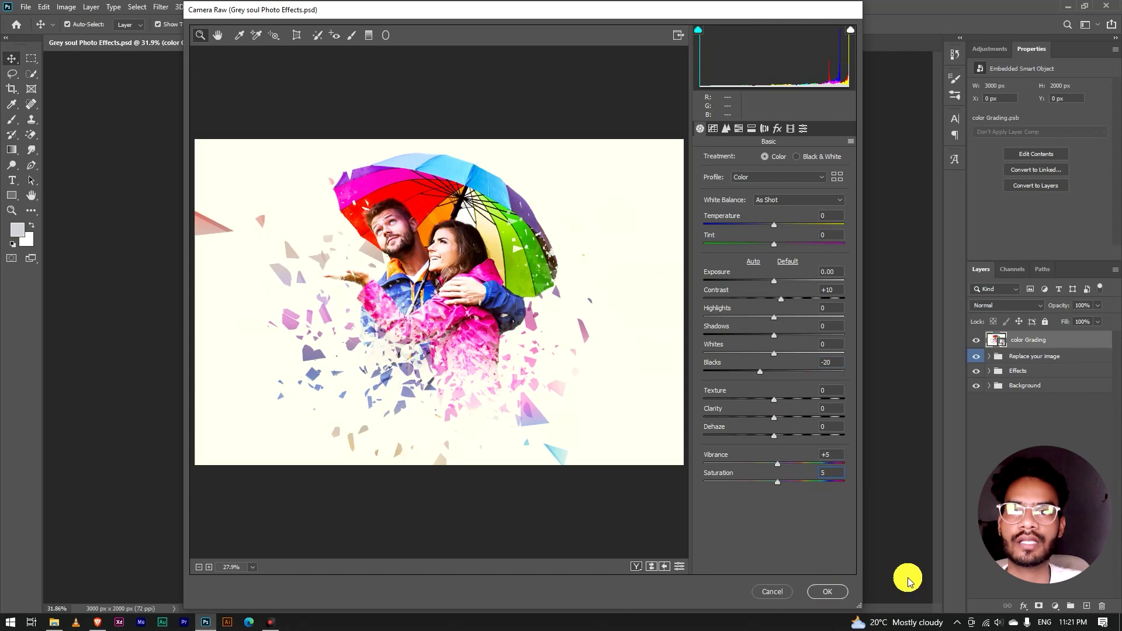
{"action": "left_click", "coordinate": [833, 592]}
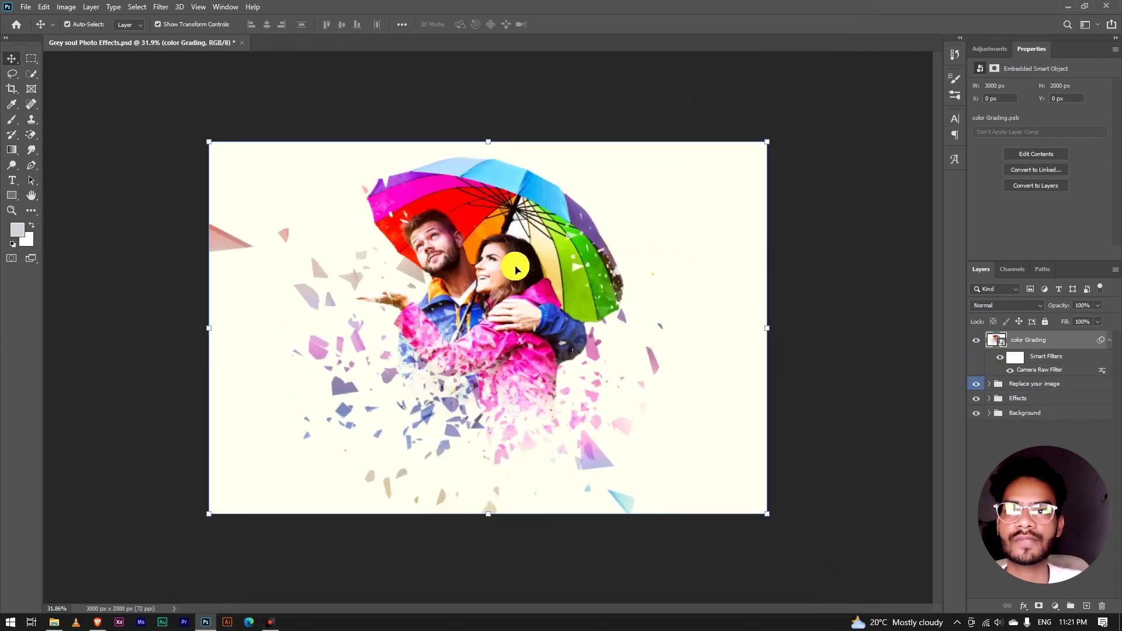
{"action": "scroll", "coordinate": [515, 268], "scroll_direction": "up", "scroll_amount": 3}
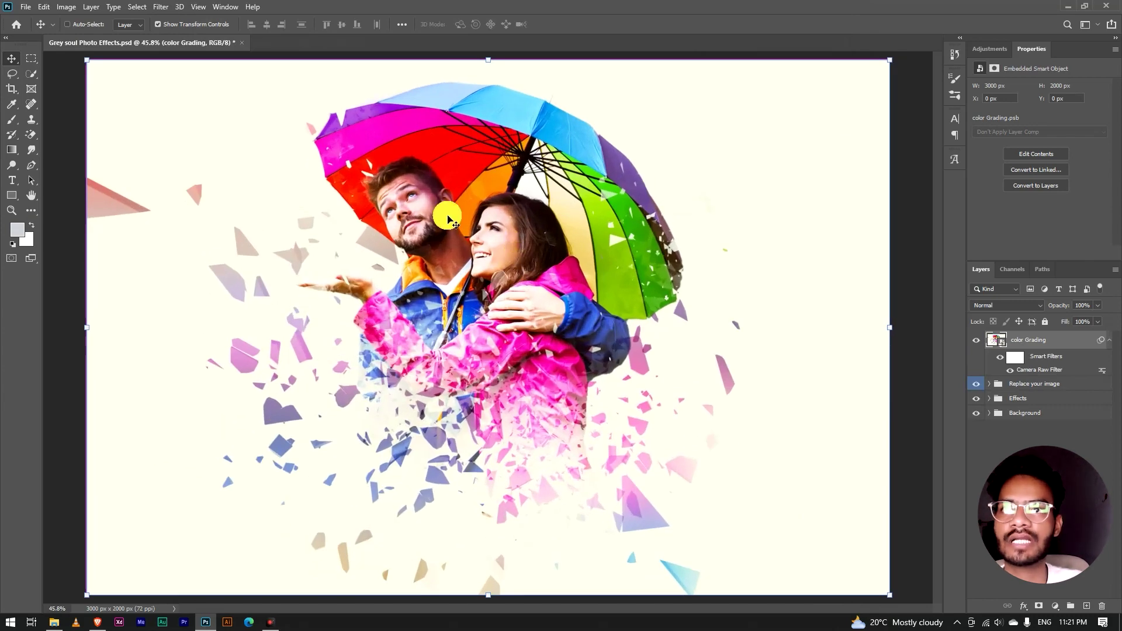
{"action": "scroll", "coordinate": [444, 203], "scroll_direction": "up", "scroll_amount": 3}
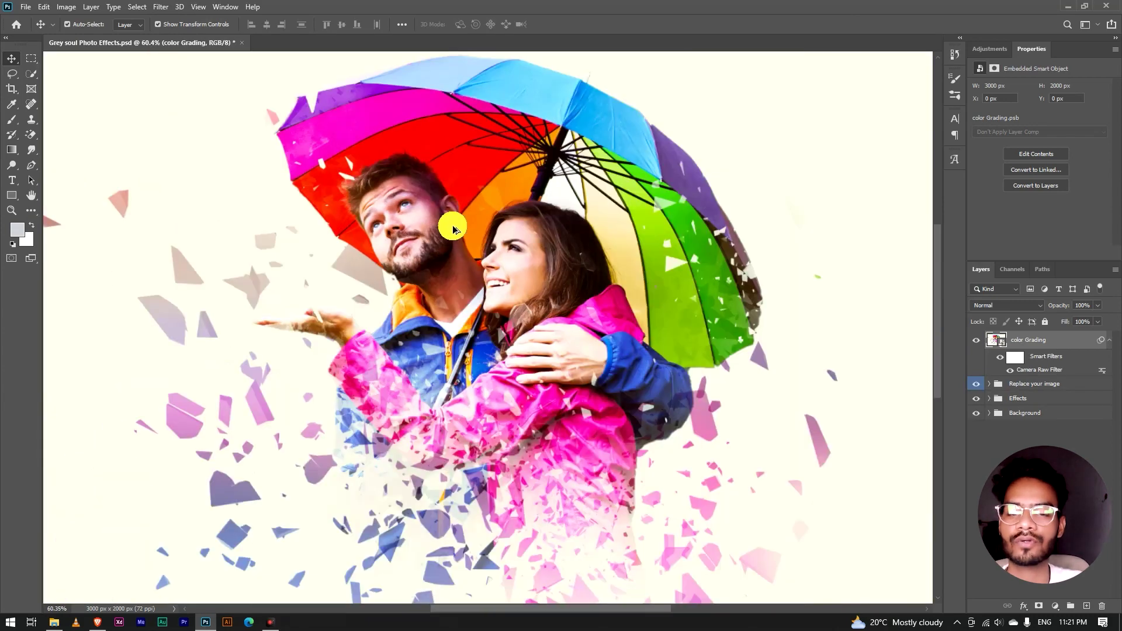
{"action": "scroll", "coordinate": [453, 229], "scroll_direction": "down", "scroll_amount": 3}
{"action": "scroll", "coordinate": [451, 234], "scroll_direction": "down", "scroll_amount": 5}
{"action": "scroll", "coordinate": [447, 251], "scroll_direction": "up", "scroll_amount": 3}
{"action": "scroll", "coordinate": [444, 259], "scroll_direction": "up", "scroll_amount": 2}
{"action": "scroll", "coordinate": [450, 287], "scroll_direction": "down", "scroll_amount": 2}
{"action": "scroll", "coordinate": [455, 305], "scroll_direction": "up", "scroll_amount": 3}
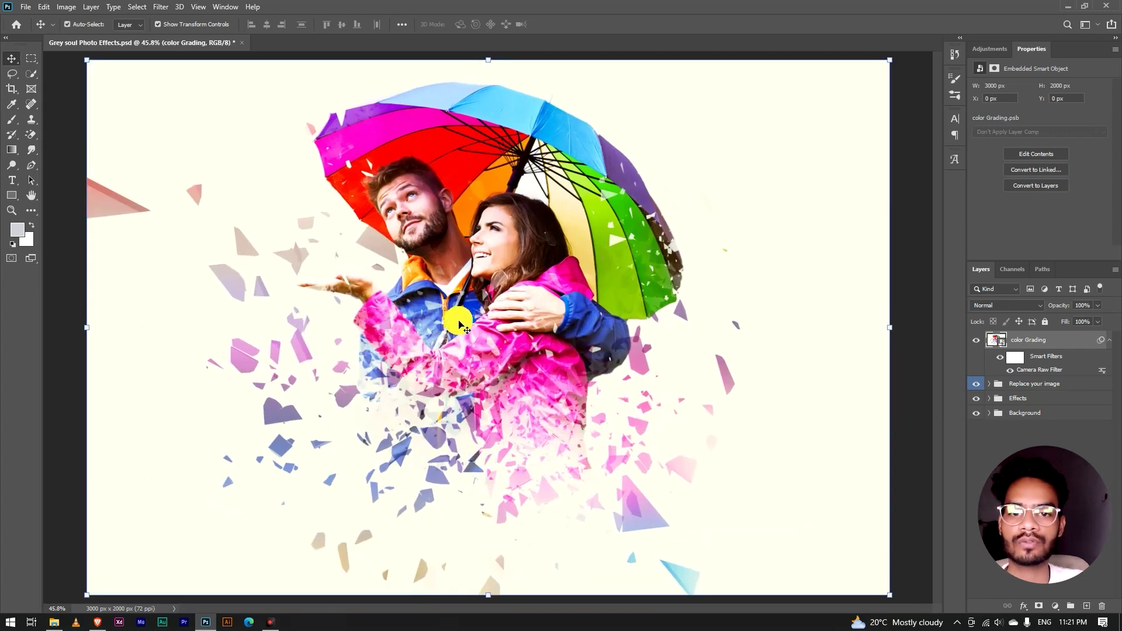
{"action": "scroll", "coordinate": [409, 254], "scroll_direction": "down", "scroll_amount": 3}
{"action": "scroll", "coordinate": [420, 248], "scroll_direction": "down", "scroll_amount": 1}
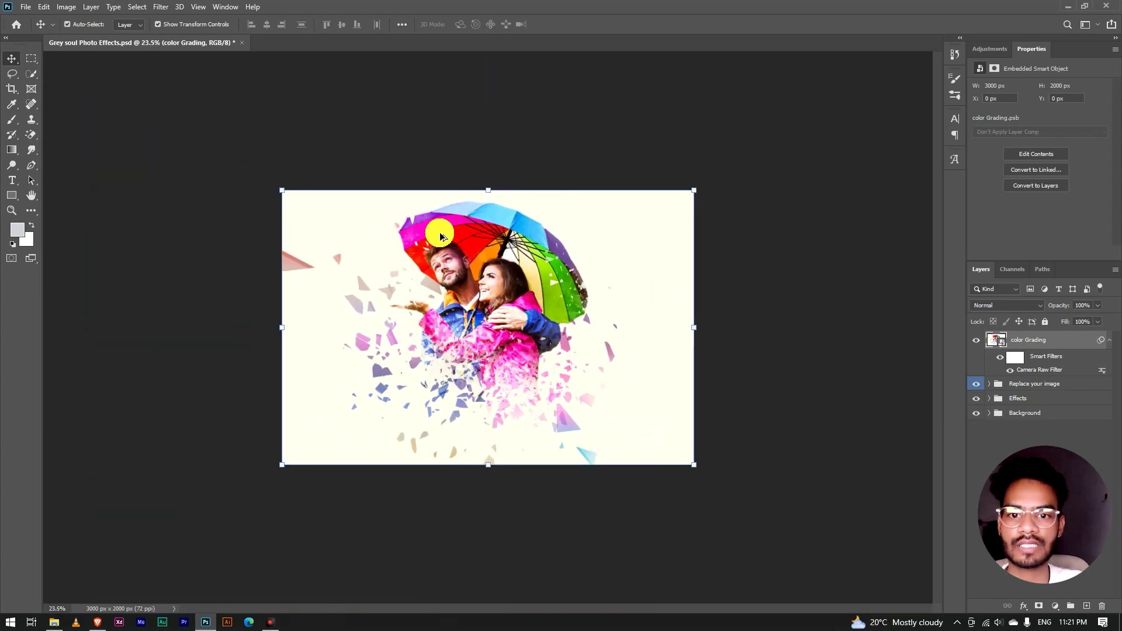
{"action": "scroll", "coordinate": [439, 238], "scroll_direction": "up", "scroll_amount": 3}
{"action": "scroll", "coordinate": [465, 339], "scroll_direction": "down", "scroll_amount": 2}
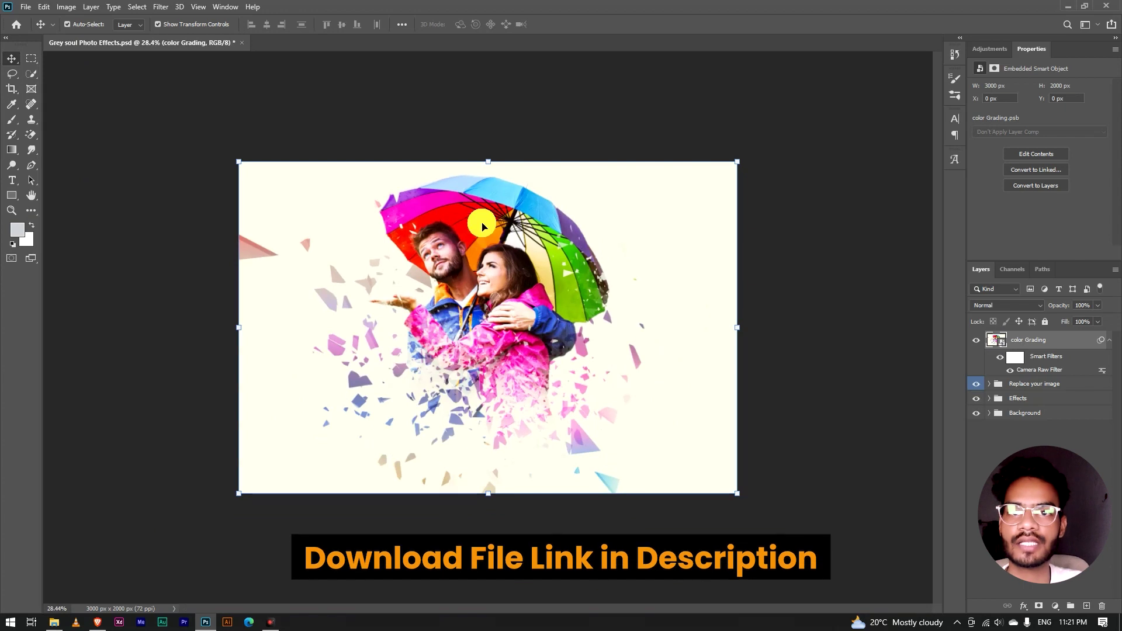
{"action": "scroll", "coordinate": [503, 263], "scroll_direction": "up", "scroll_amount": 2}
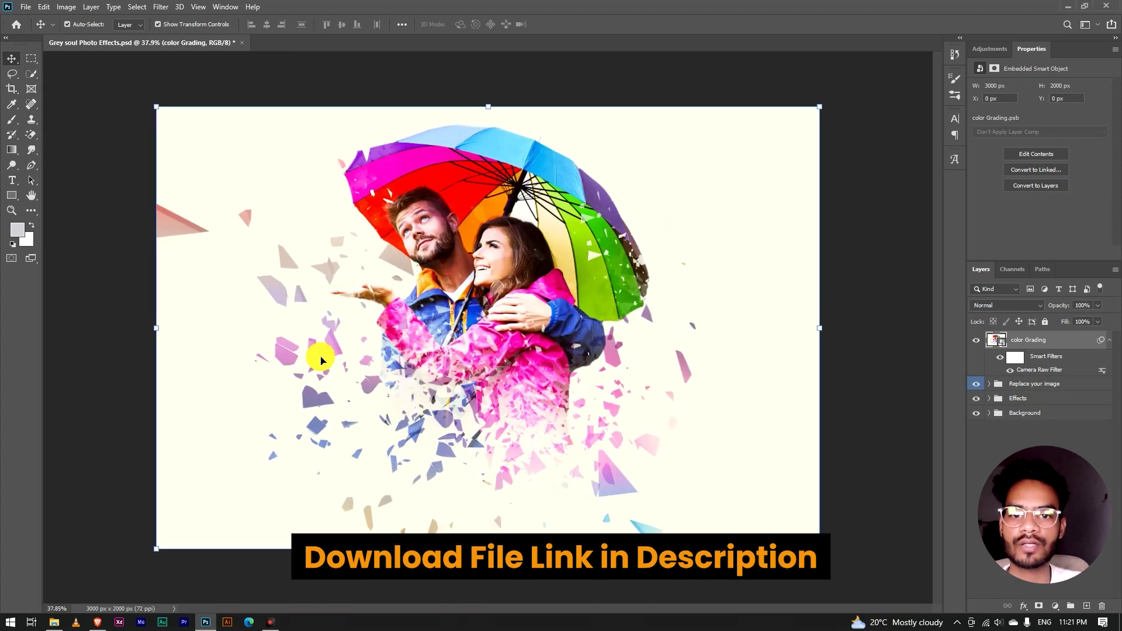
{"action": "scroll", "coordinate": [368, 239], "scroll_direction": "down", "scroll_amount": 2}
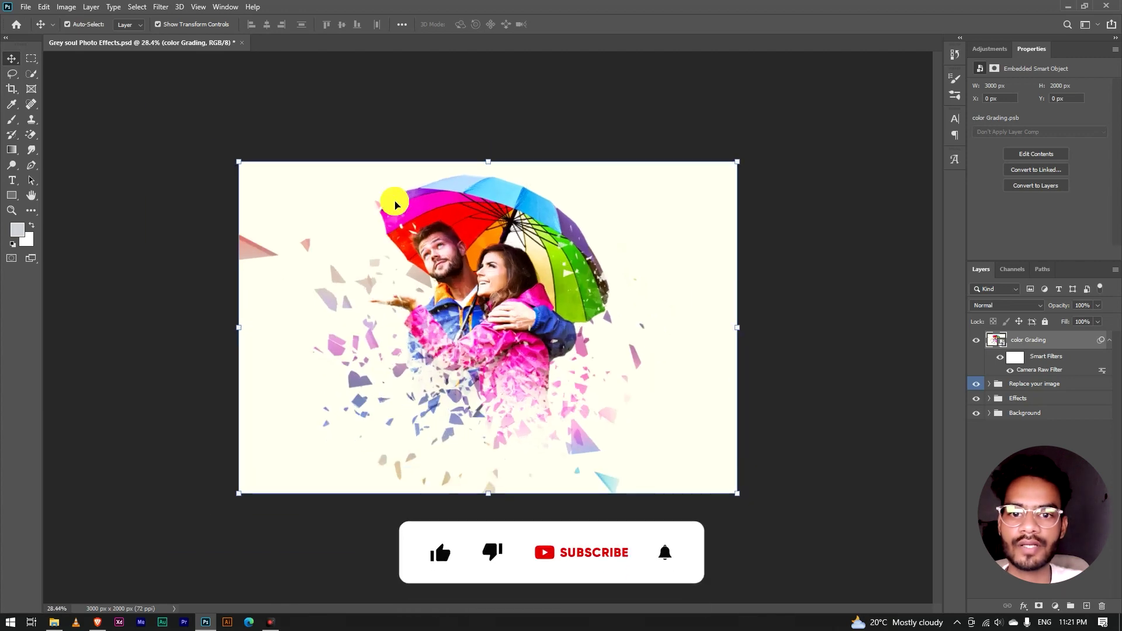
{"action": "scroll", "coordinate": [476, 217], "scroll_direction": "up", "scroll_amount": 2}
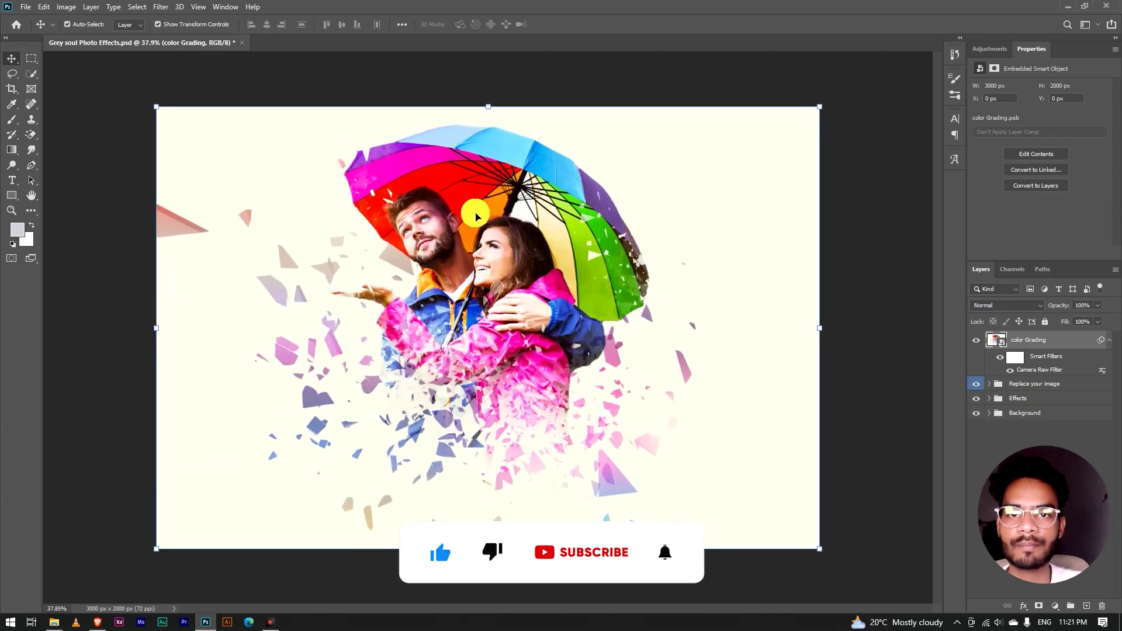